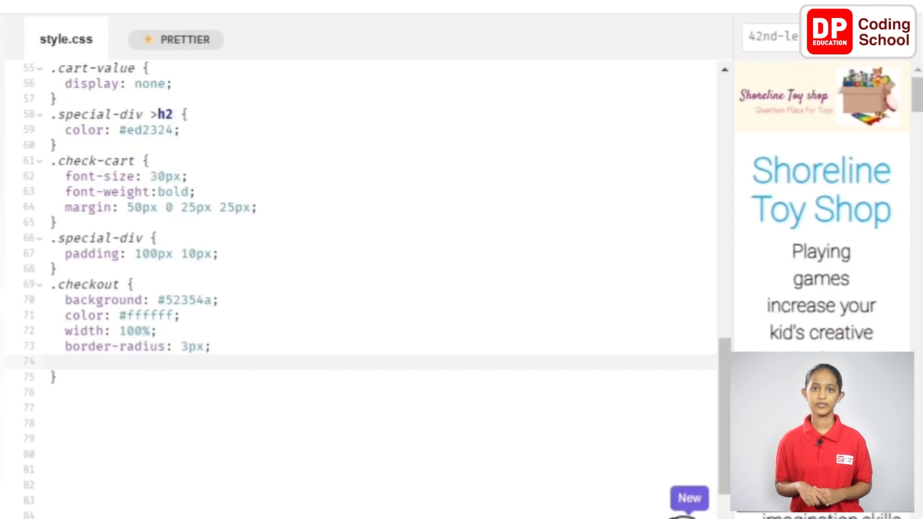
- Write the .contact-us rule with background #6c037466, white text and 20px 100px padding
{"action": "key", "text": "ctrl+z"}
{"action": "left_click", "coordinate": [107, 379]}
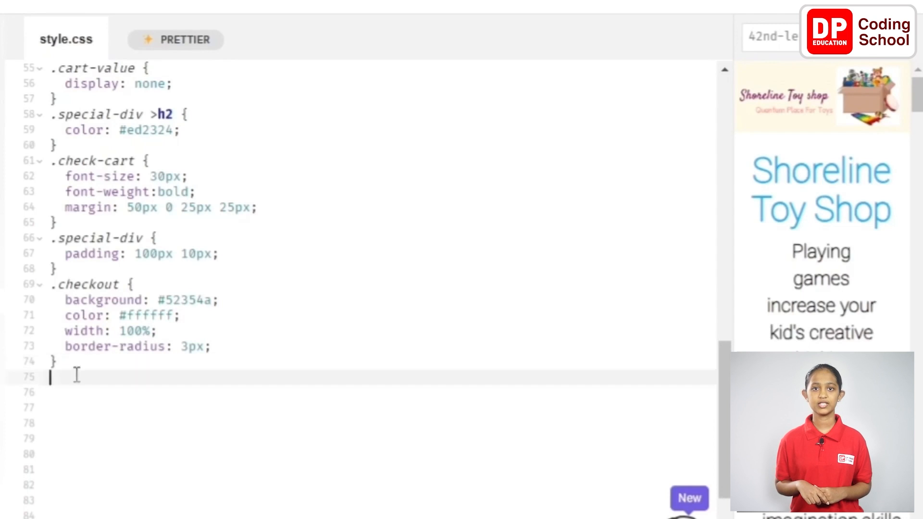
{"action": "type", "text": ".contact-us {"}
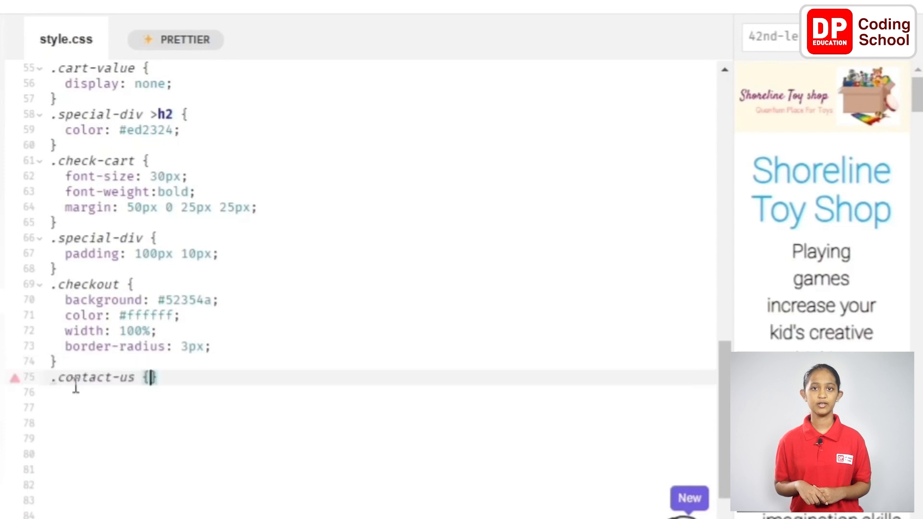
{"action": "key", "text": "Return"}
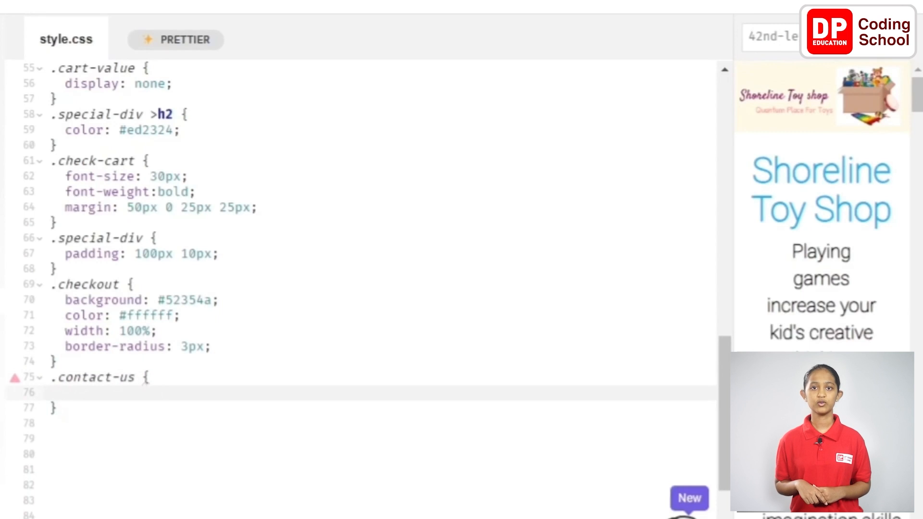
{"action": "type", "text": "background: #6c037466;"}
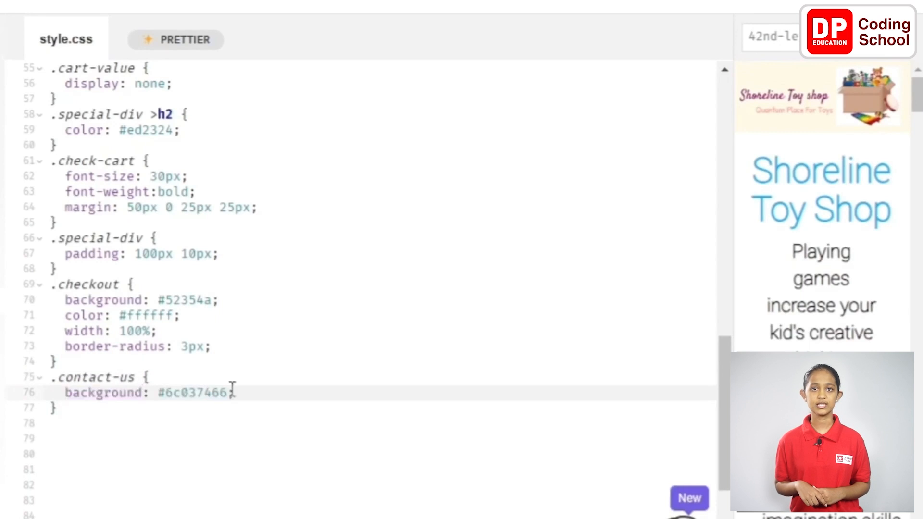
{"action": "key", "text": "Return"}
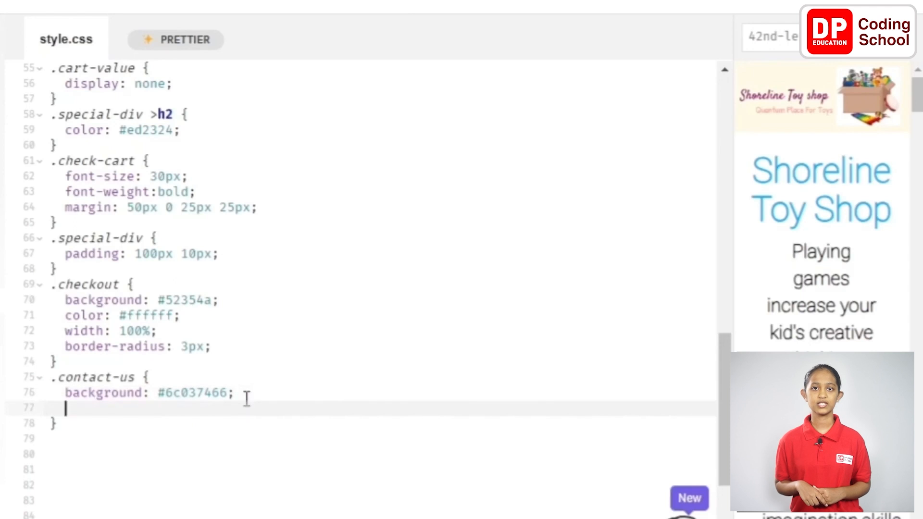
{"action": "type", "text": "color: #ffffff;"}
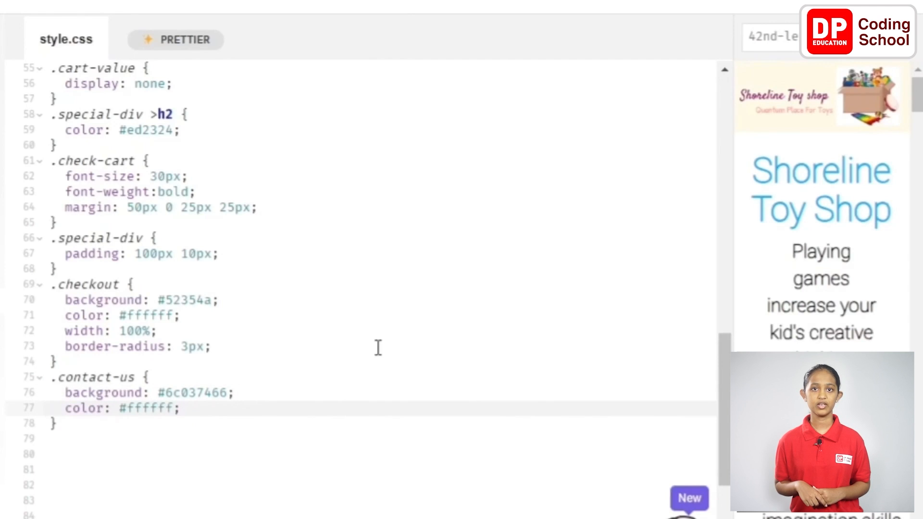
{"action": "scroll", "coordinate": [375, 349], "scroll_direction": "down", "scroll_amount": 2}
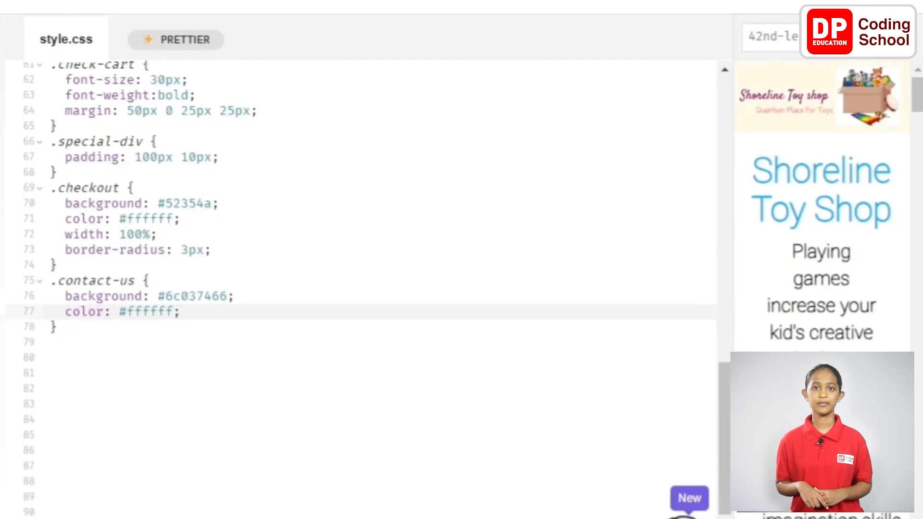
{"action": "key", "text": "Return"}
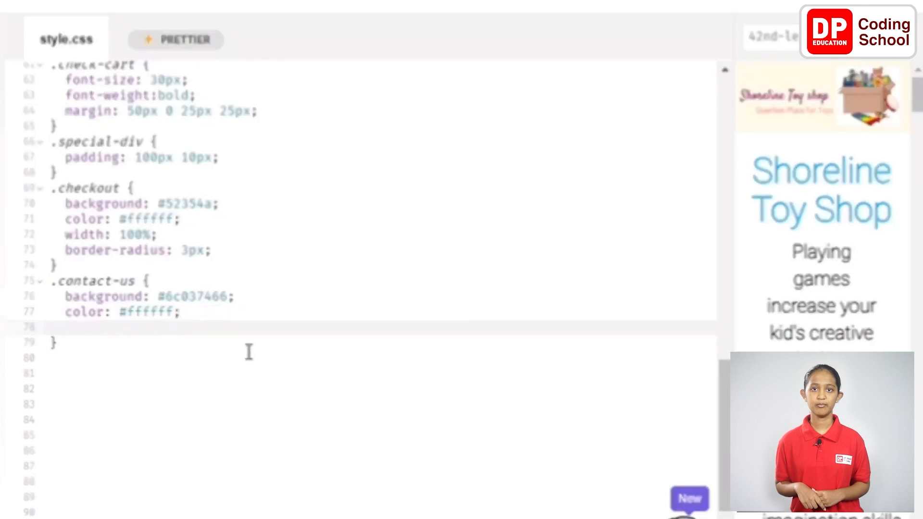
{"action": "type", "text": "padding: 20px 100px;"}
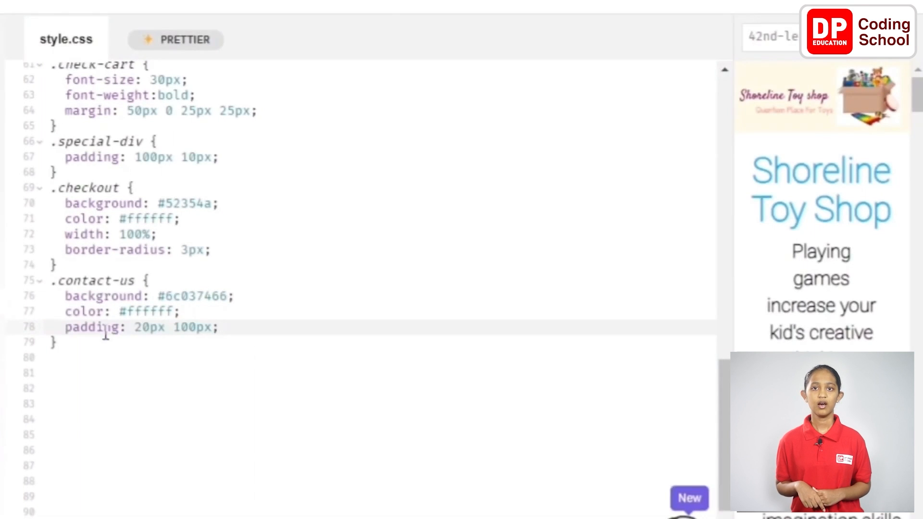
- Add a 50px top margin to .contact-us, fixing the stray space before margin
{"action": "key", "text": "Return"}
{"action": "type", "text": "margin: 50px 0 0 0;"}
{"action": "key", "text": "ctrl+z"}
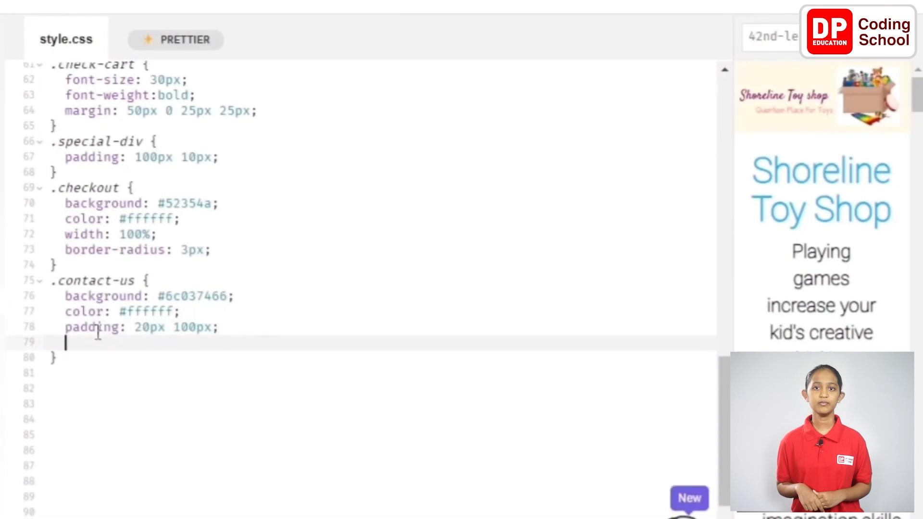
{"action": "type", "text": "margin: 50px 0 0 0;"}
{"action": "left_click", "coordinate": [72, 343]}
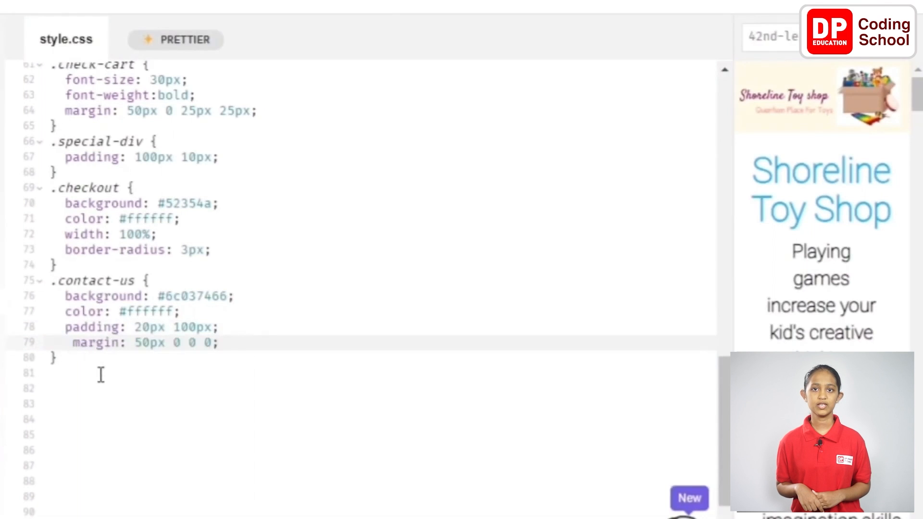
{"action": "key", "text": "BackSpace"}
{"action": "scroll", "coordinate": [89, 372], "scroll_direction": "down", "scroll_amount": 3}
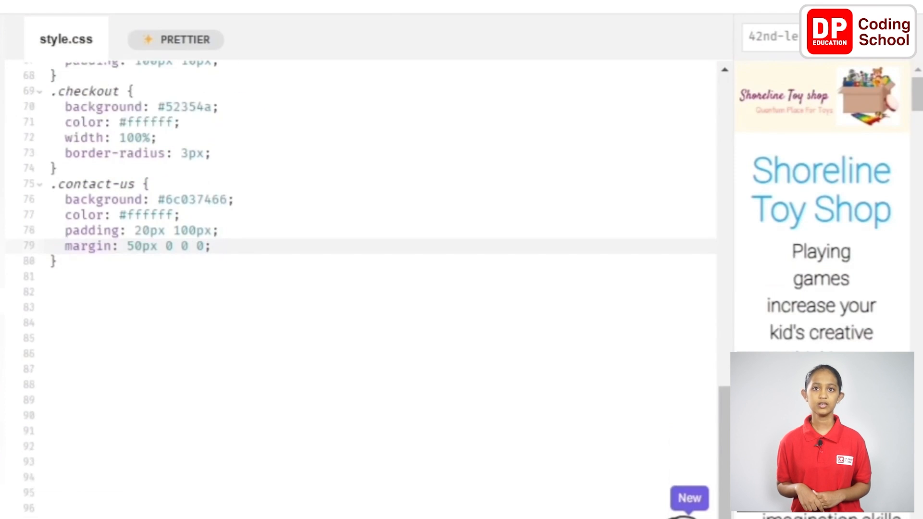
{"action": "left_click", "coordinate": [96, 280]}
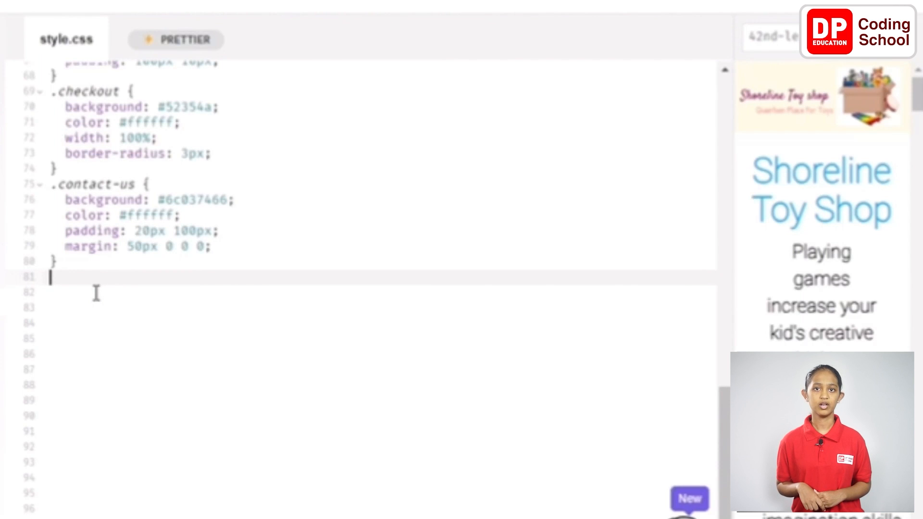
{"action": "type", "text": ".subscribe-btn "}
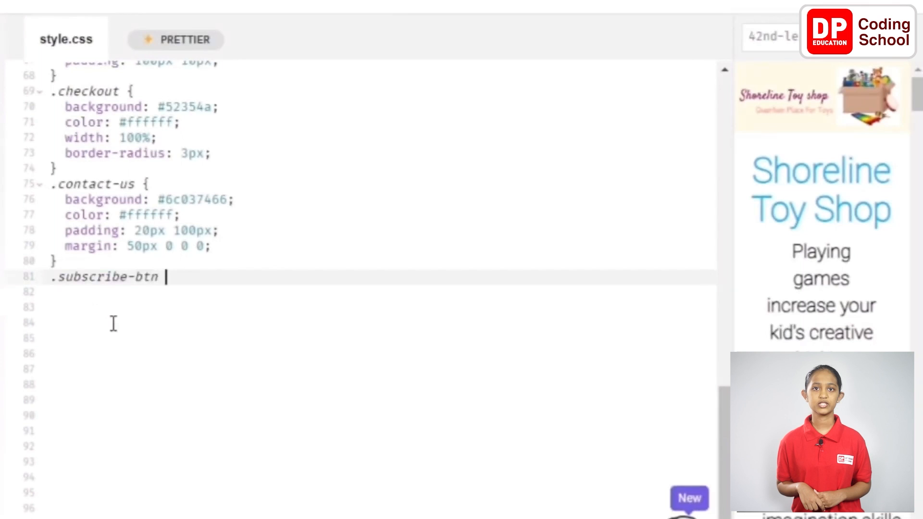
{"action": "type", "text": "{"}
- Write the .subscribe-btn rule: background #06263260, 2px solid white border, 7px radius, medium font size
{"action": "key", "text": "Return"}
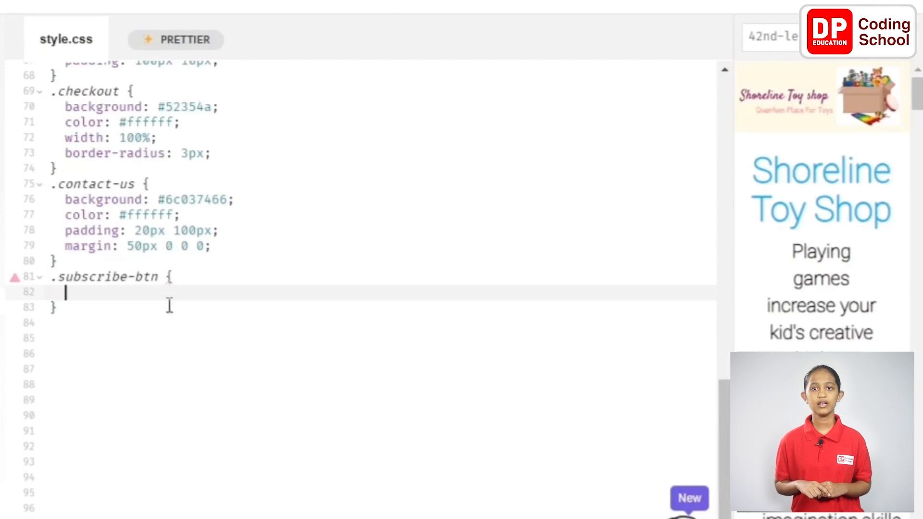
{"action": "type", "text": "background: #06263260;"}
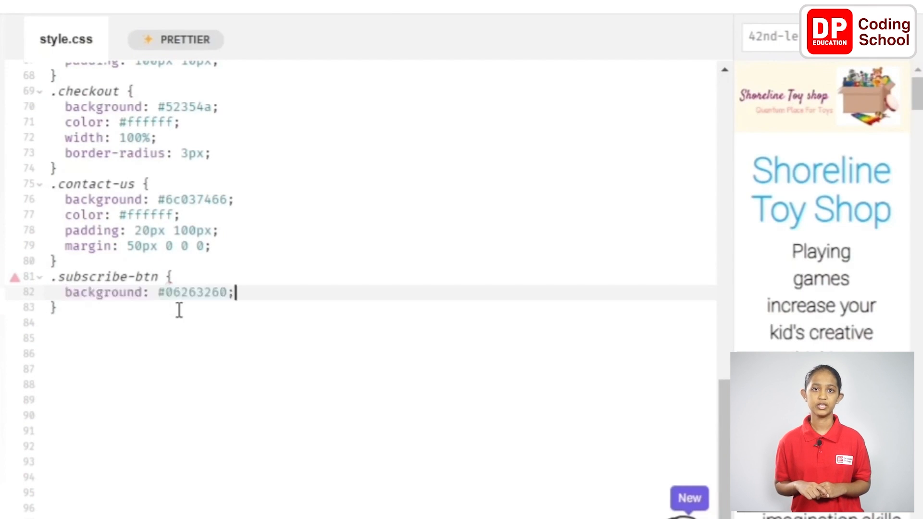
{"action": "key", "text": "Return"}
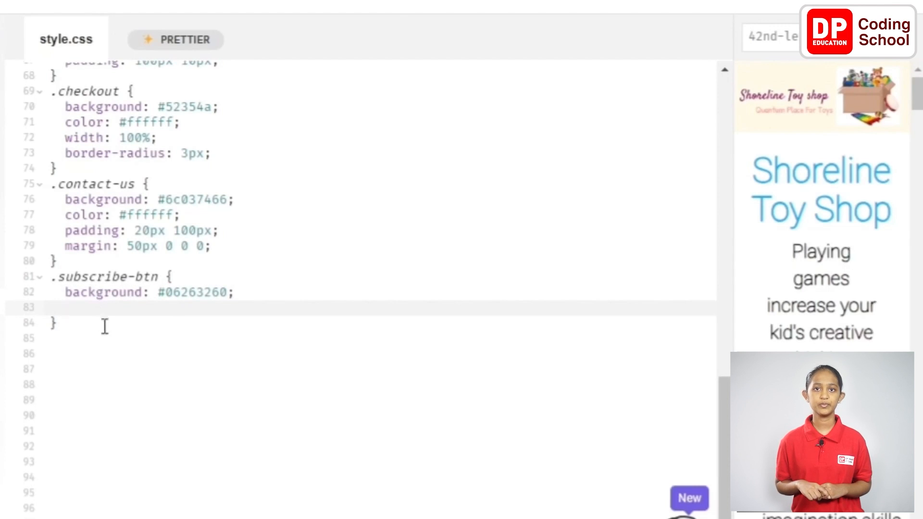
{"action": "type", "text": "border: 2px solid #ffffff;"}
{"action": "key", "text": "Return"}
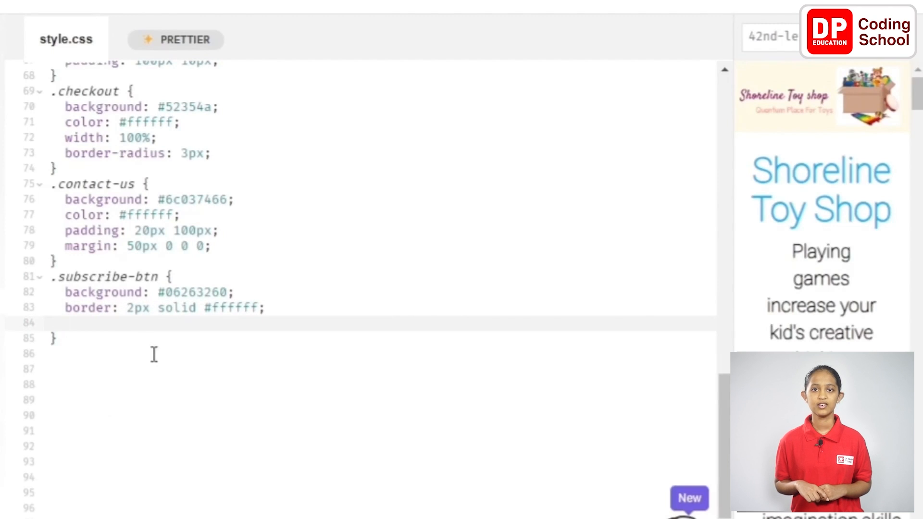
{"action": "type", "text": "border-radius: 7px;"}
{"action": "key", "text": "Return"}
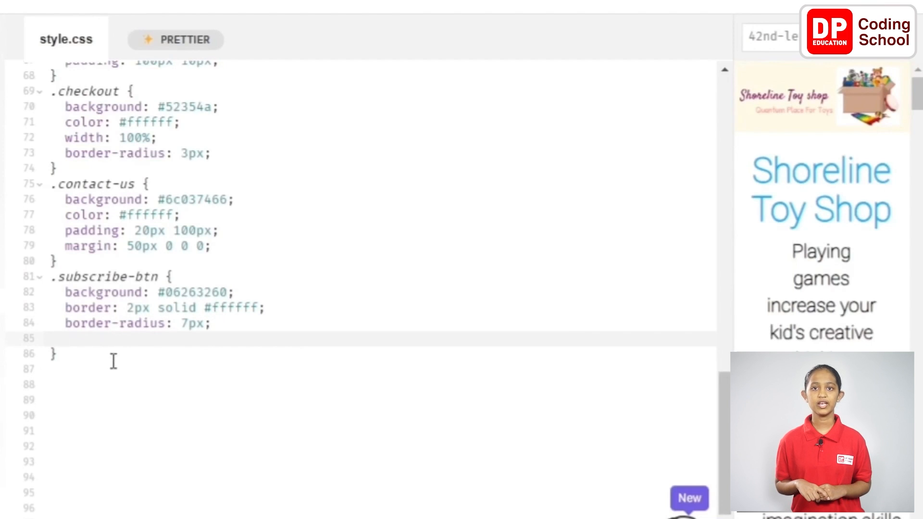
{"action": "type", "text": "font-size: medium;"}
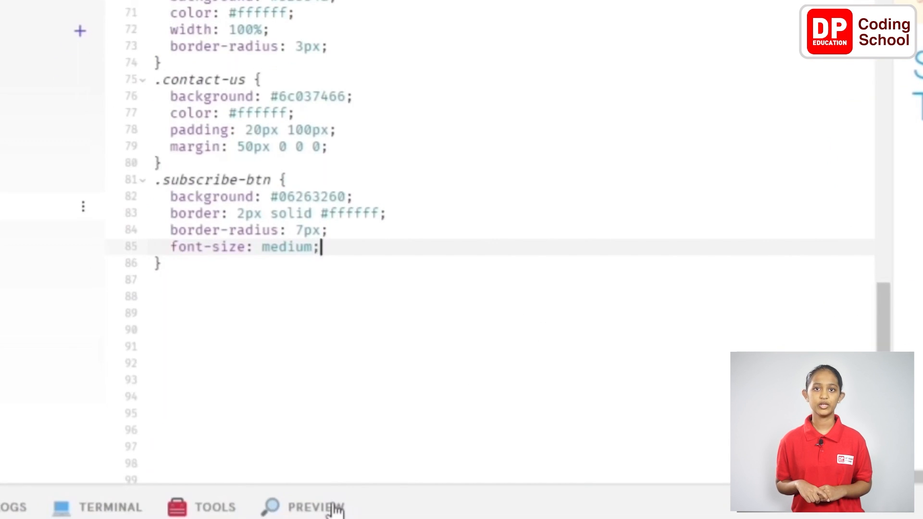
- Preview the finished Shoreline Toy Shop site in a new window and scroll to the products
{"action": "left_click", "coordinate": [336, 511]}
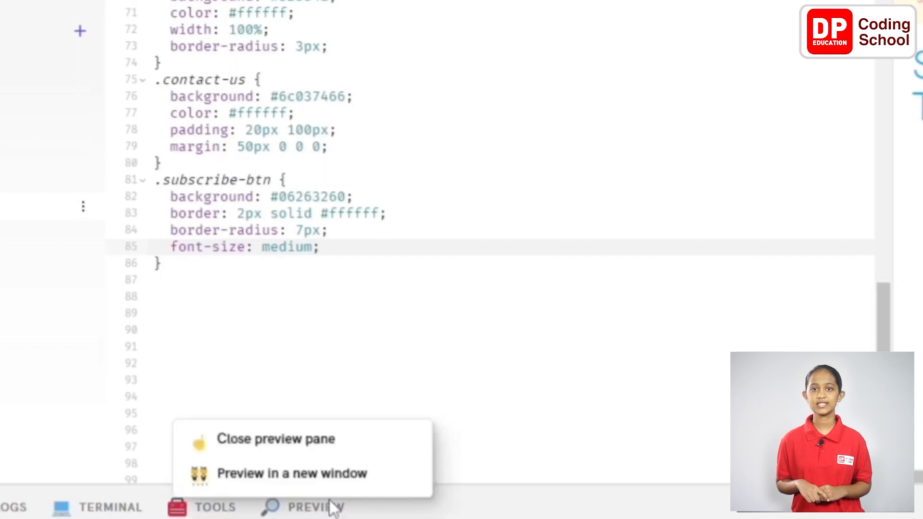
{"action": "left_click", "coordinate": [314, 476]}
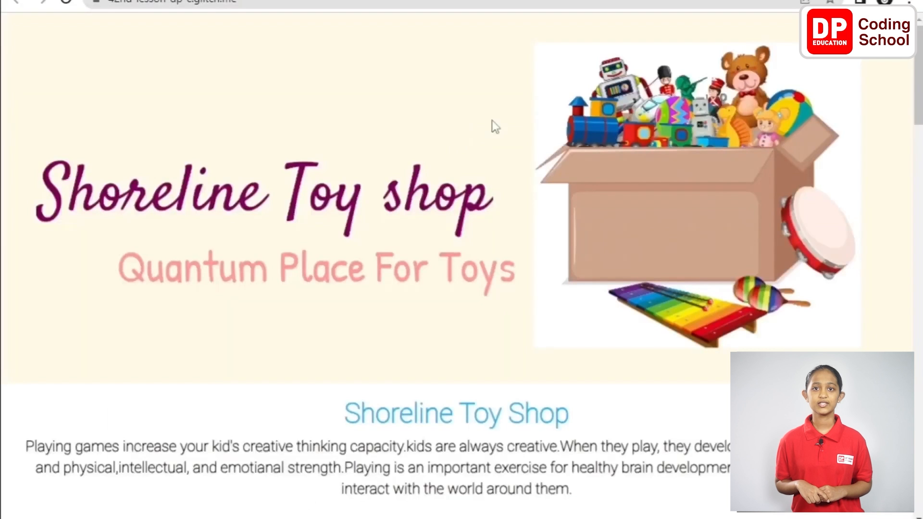
{"action": "scroll", "coordinate": [594, 133], "scroll_direction": "down", "scroll_amount": 1}
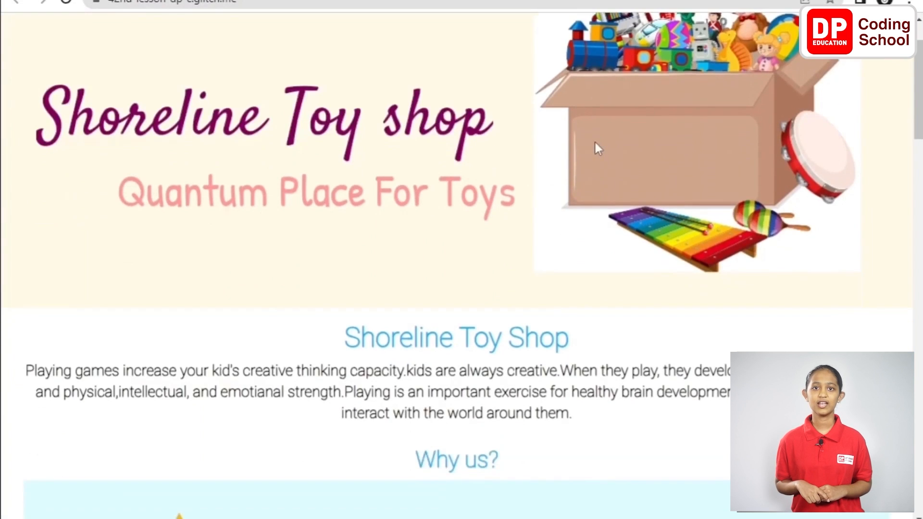
{"action": "scroll", "coordinate": [594, 140], "scroll_direction": "down", "scroll_amount": 3}
{"action": "scroll", "coordinate": [598, 145], "scroll_direction": "down", "scroll_amount": 3}
{"action": "scroll", "coordinate": [598, 148], "scroll_direction": "down", "scroll_amount": 2}
{"action": "scroll", "coordinate": [599, 152], "scroll_direction": "down", "scroll_amount": 2}
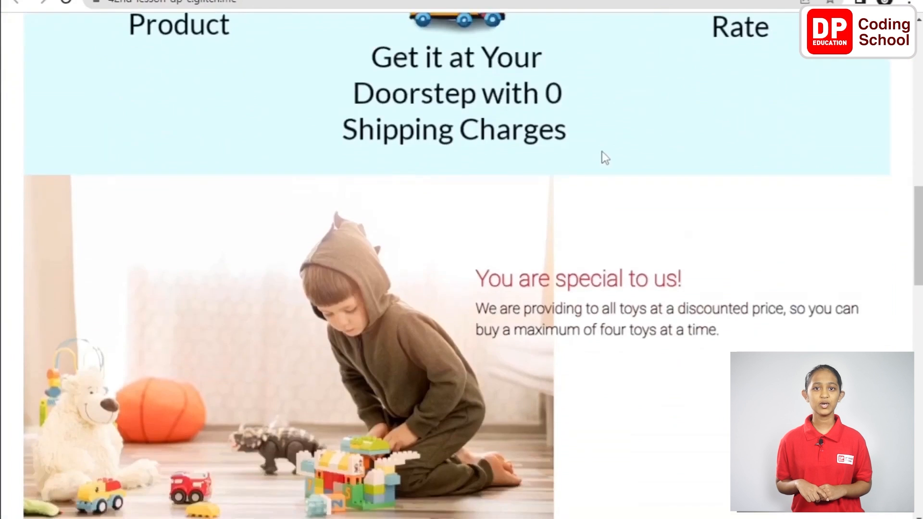
{"action": "scroll", "coordinate": [603, 157], "scroll_direction": "down", "scroll_amount": 3}
{"action": "scroll", "coordinate": [605, 152], "scroll_direction": "down", "scroll_amount": 4}
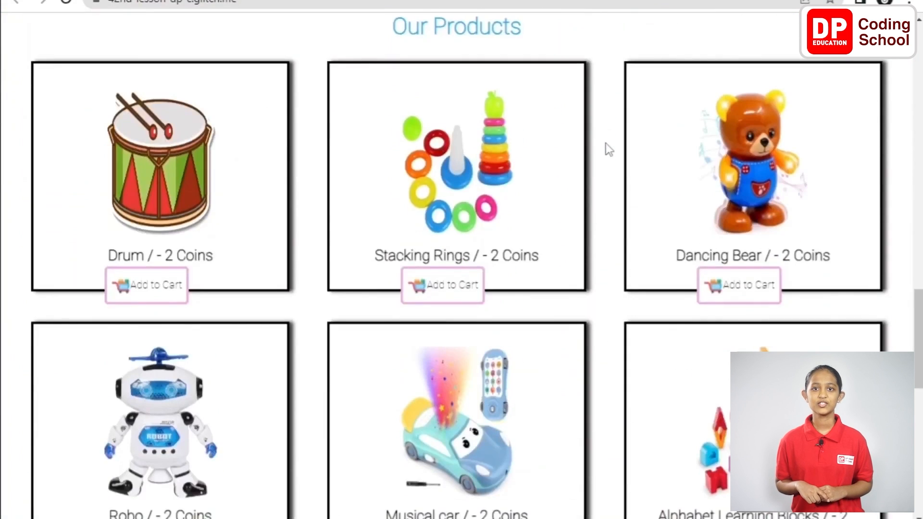
{"action": "scroll", "coordinate": [570, 158], "scroll_direction": "down", "scroll_amount": 1}
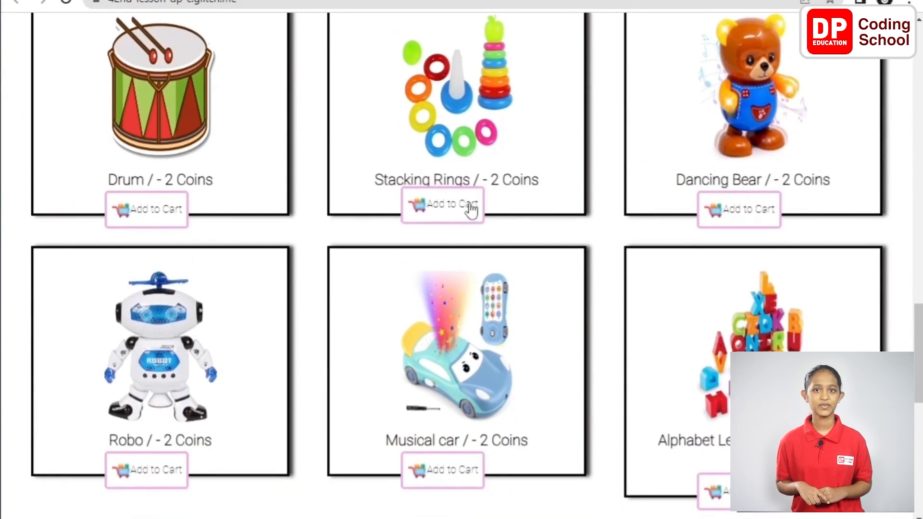